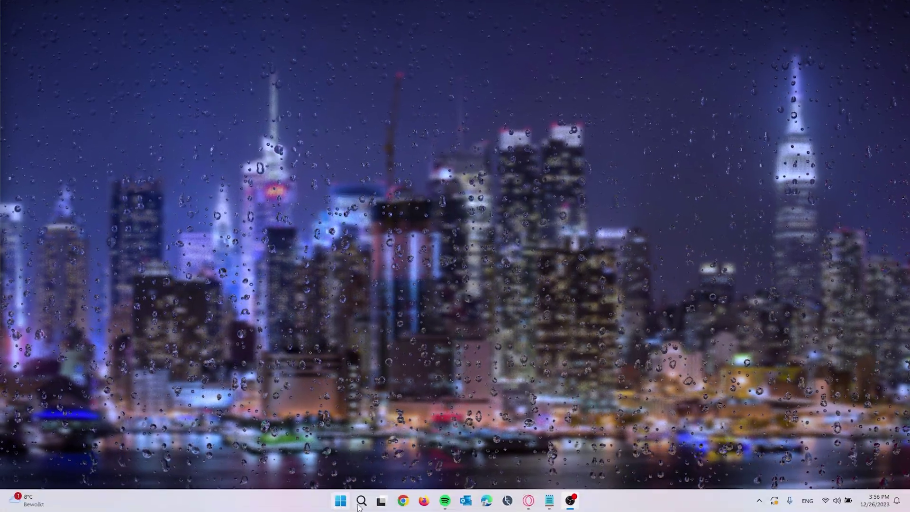
# Step: Open Google Chrome and bring up the Privacy and security section of its settings
pyautogui.click(424, 501)
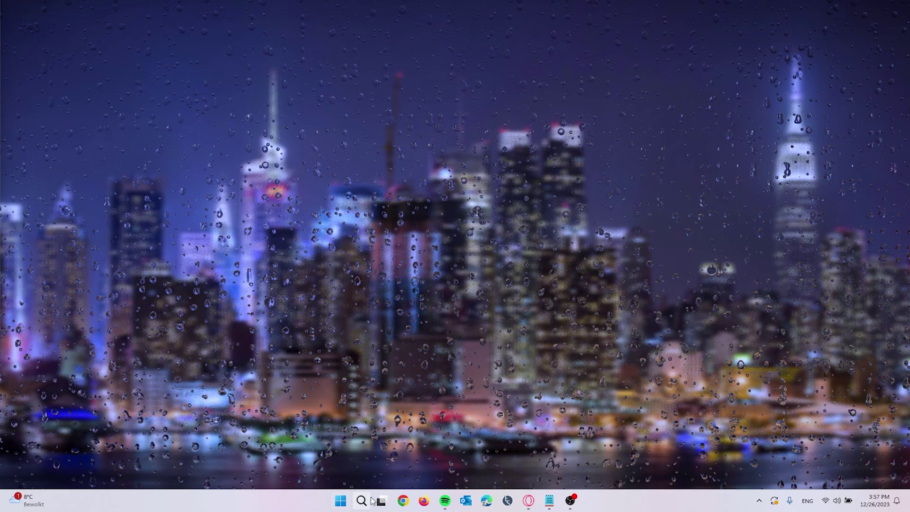
pyautogui.click(403, 501)
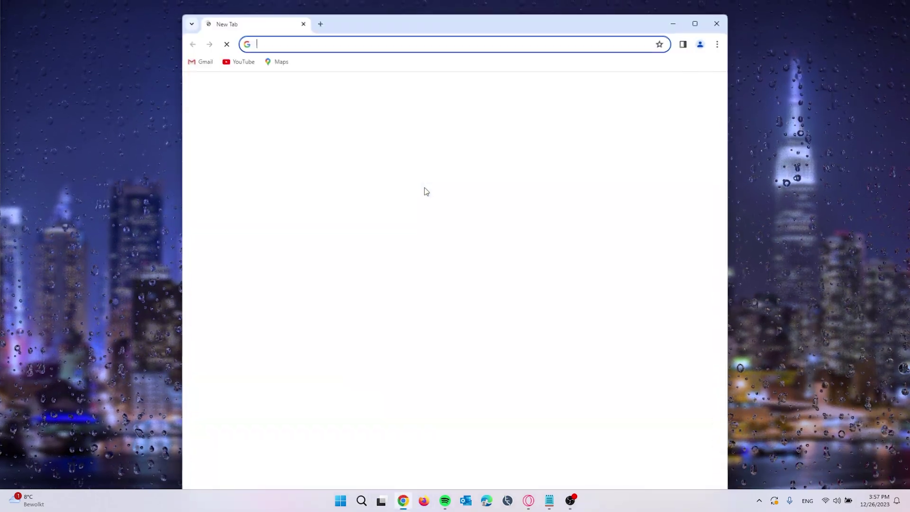
pyautogui.moveTo(455, 33); pyautogui.dragTo(454, 36)
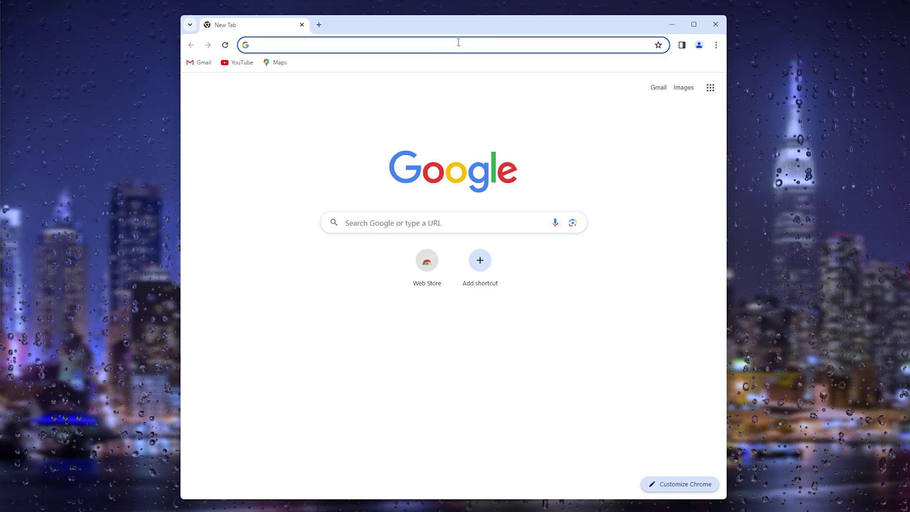
pyautogui.click(716, 46)
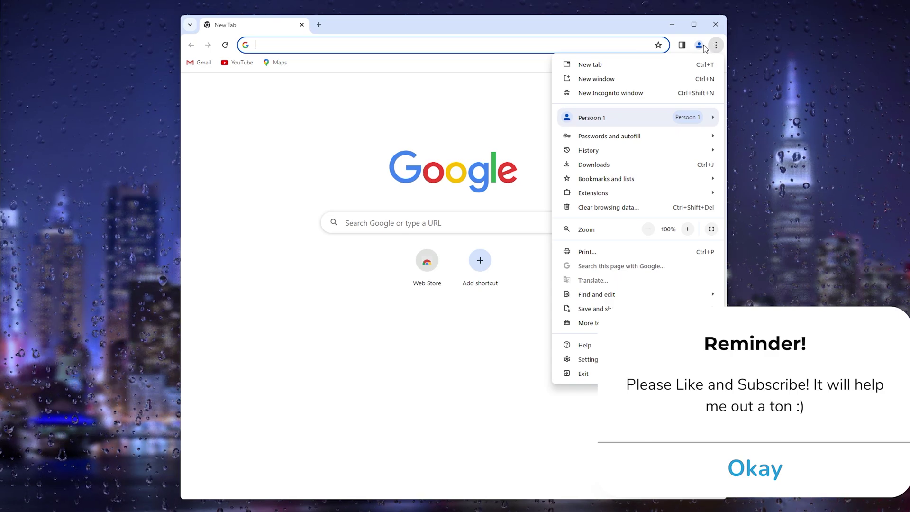
pyautogui.click(599, 361)
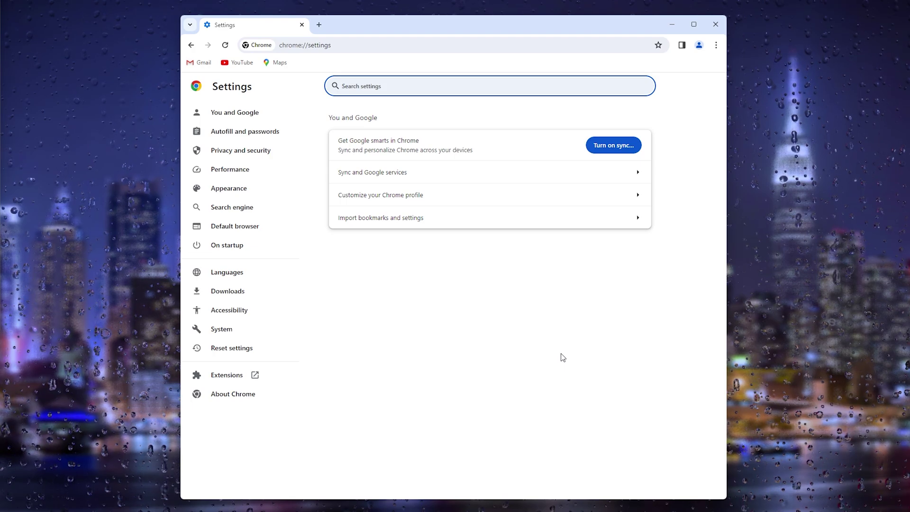
pyautogui.click(269, 157)
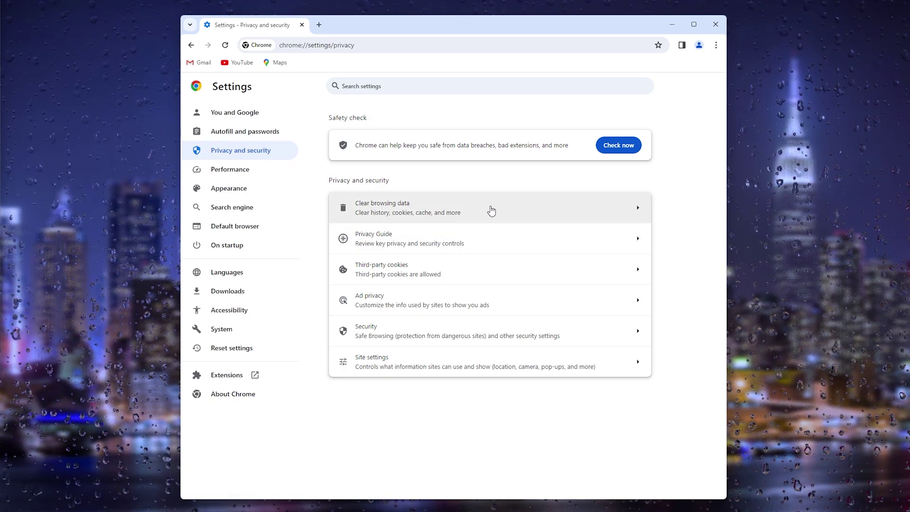
# Step: Clear the browsing history, cookies and other site data, and cached images and files for the time range All time
pyautogui.click(490, 211)
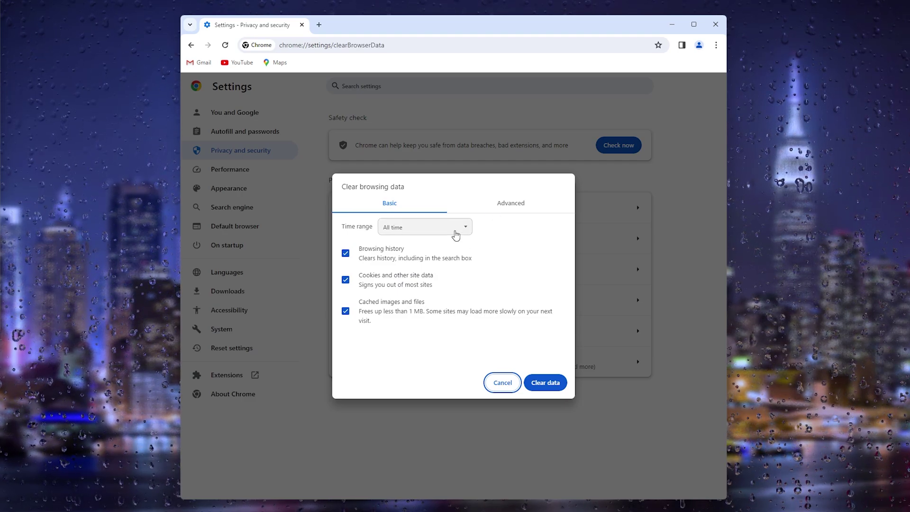
pyautogui.click(455, 235)
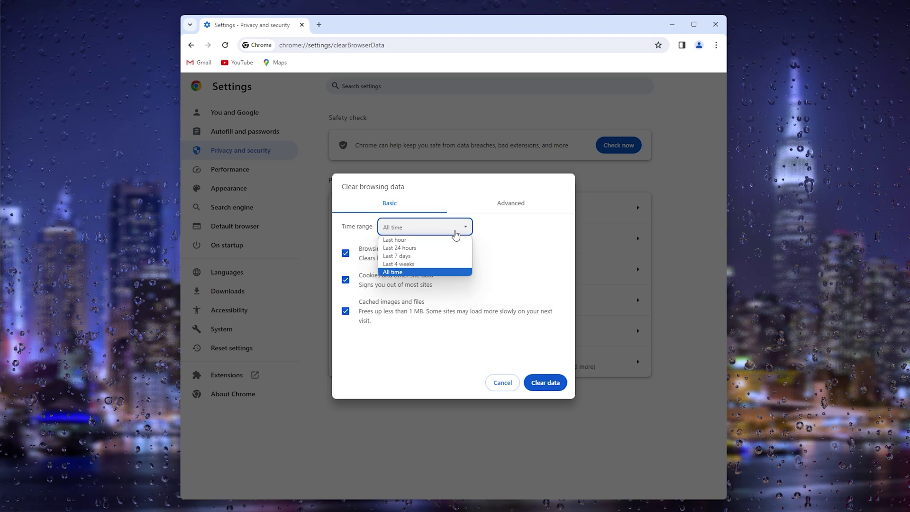
pyautogui.click(455, 234)
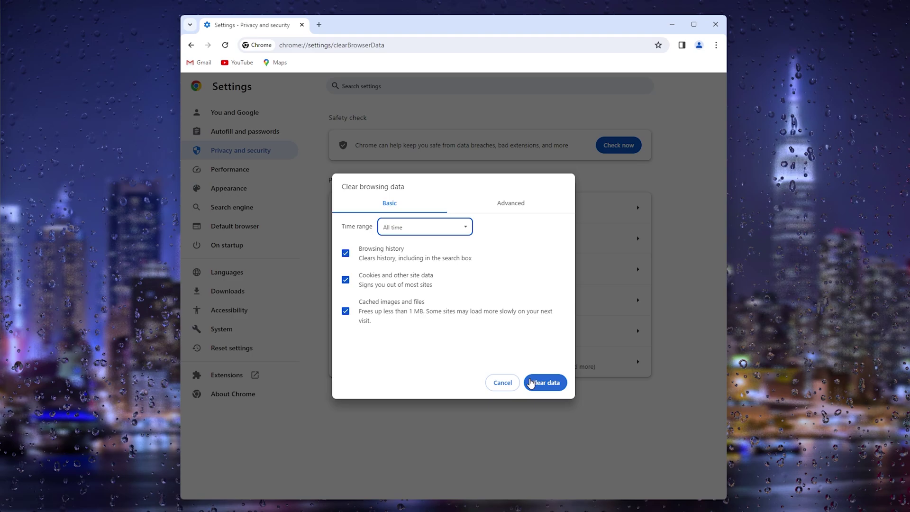
pyautogui.click(531, 383)
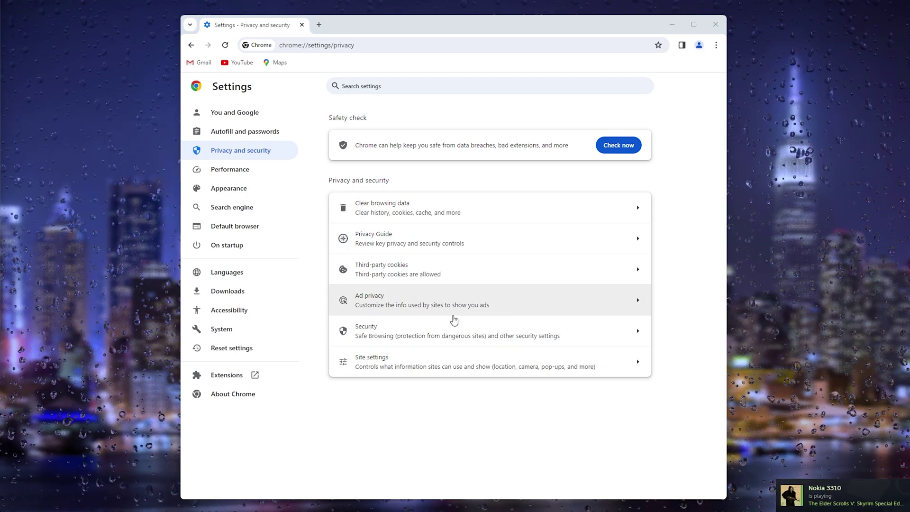
# Step: Search the web for "steam" and reject all of Google's optional cookies
pyautogui.click(342, 47)
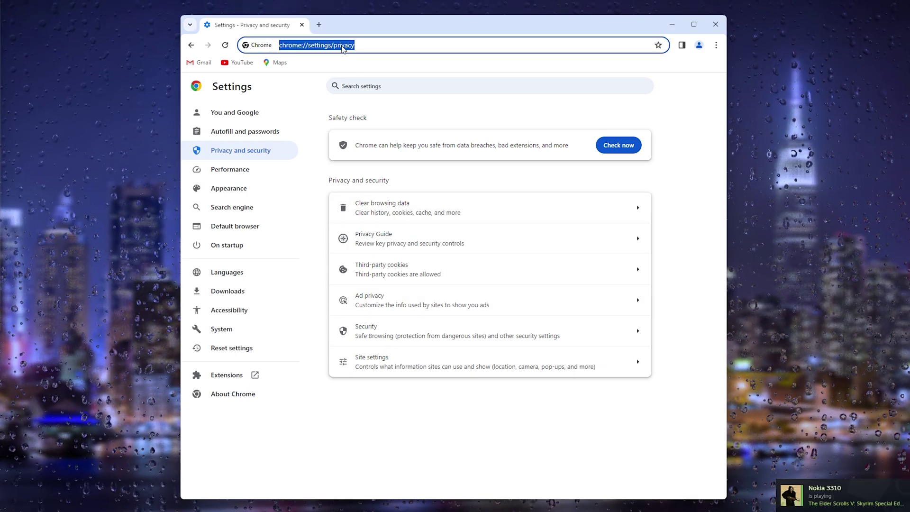
pyautogui.press('BackSpace')
pyautogui.write('steam')
pyautogui.press('Return')
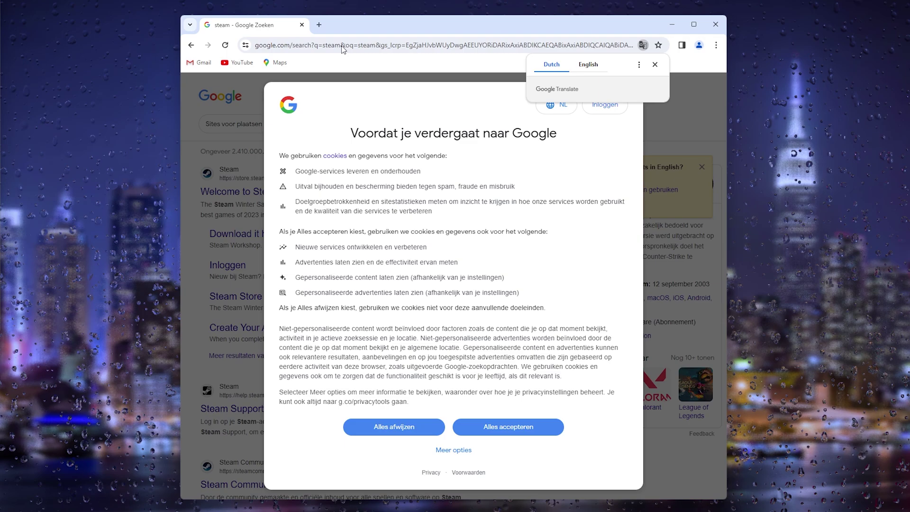
pyautogui.click(353, 426)
# Step: Open the official Steam store website from the search results and go to its sign-in page
pyautogui.click(246, 182)
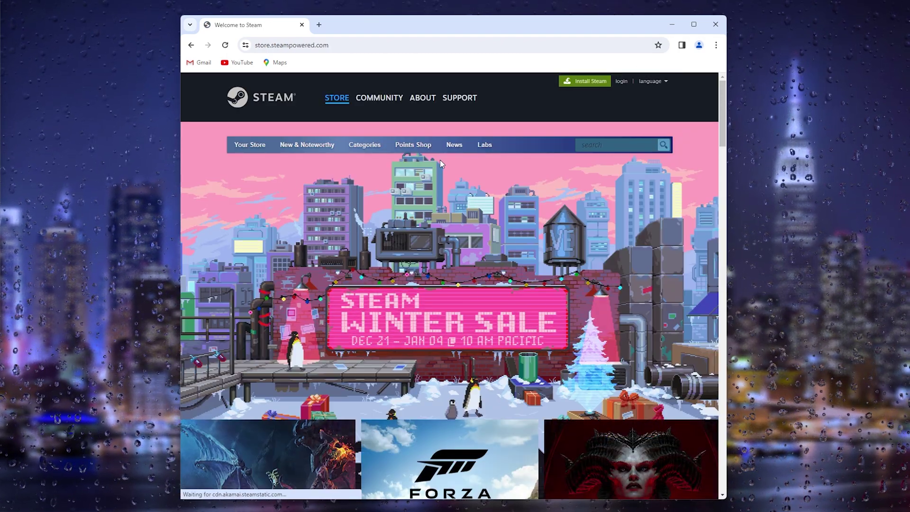
pyautogui.click(618, 85)
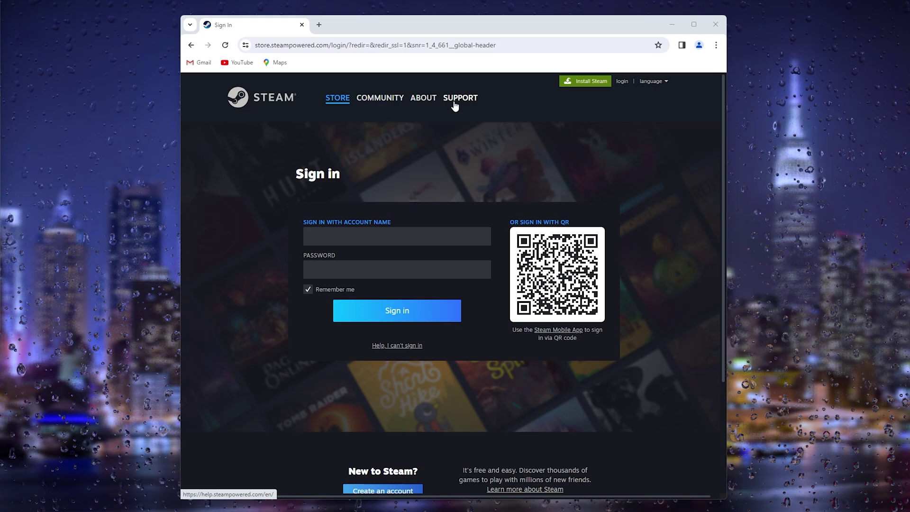
pyautogui.moveTo(454, 21); pyautogui.dragTo(451, 33)
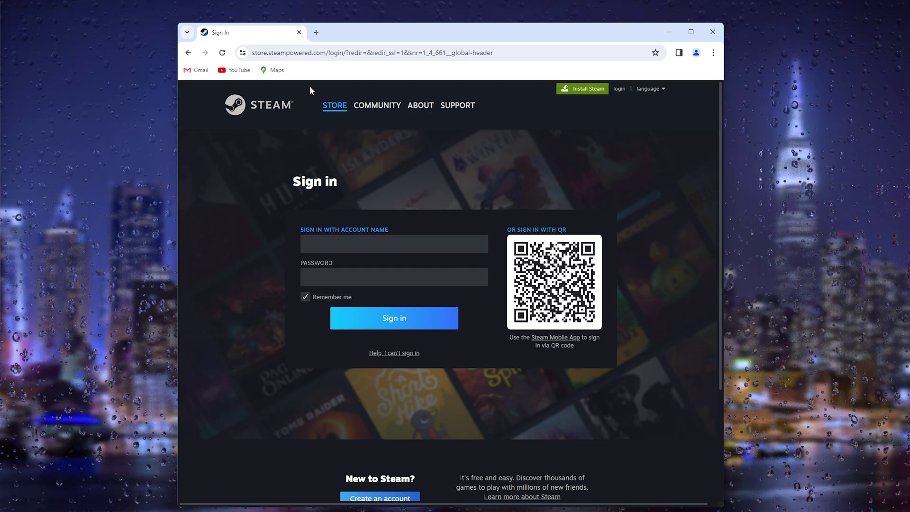
pyautogui.hscroll(1, 482, 207)
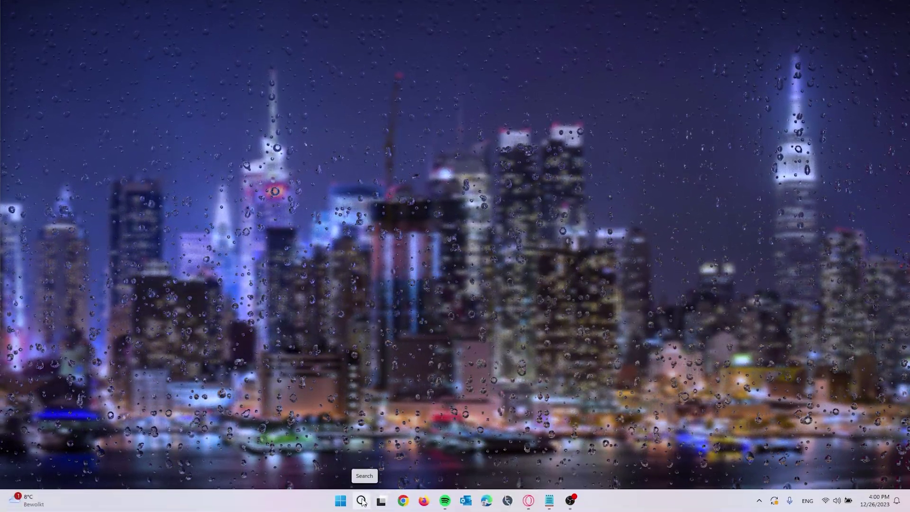
# Step: Search Windows for "stor", open Storage settings and show the temporary files of the C: drive
pyautogui.click(362, 501)
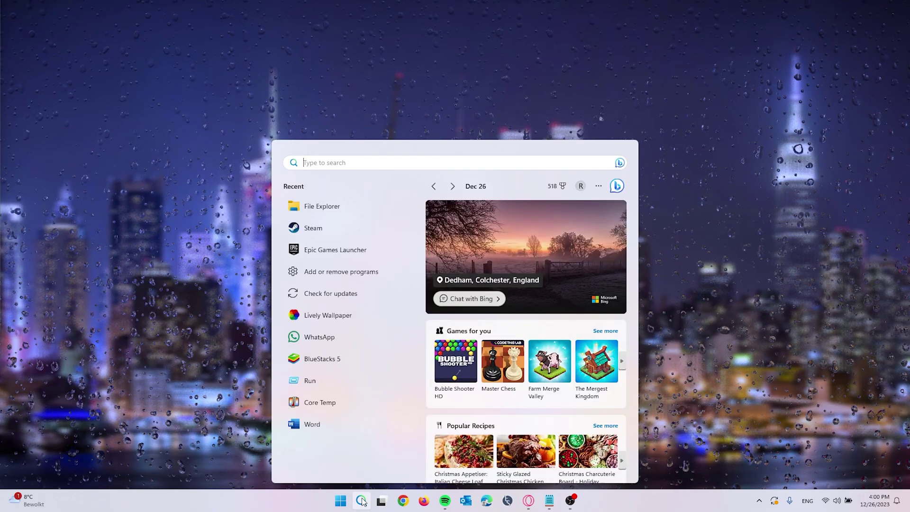
pyautogui.write('sotor')
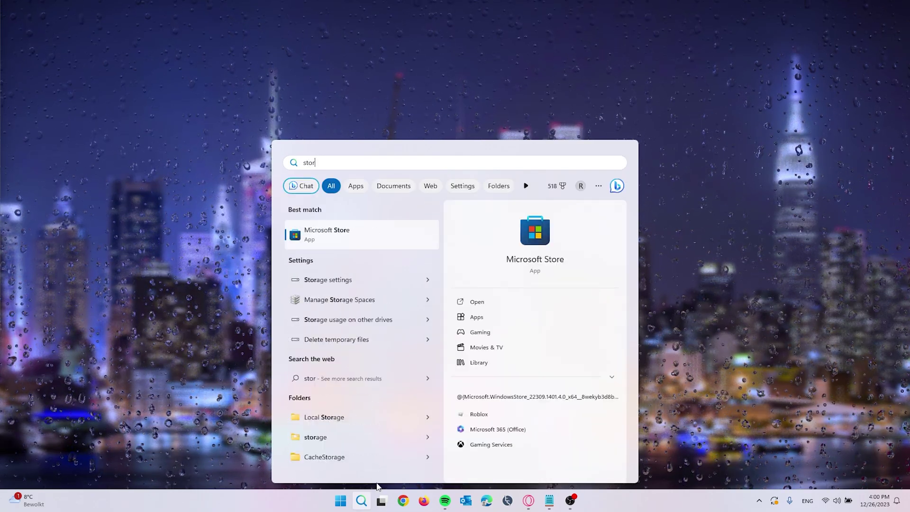
pyautogui.click(337, 282)
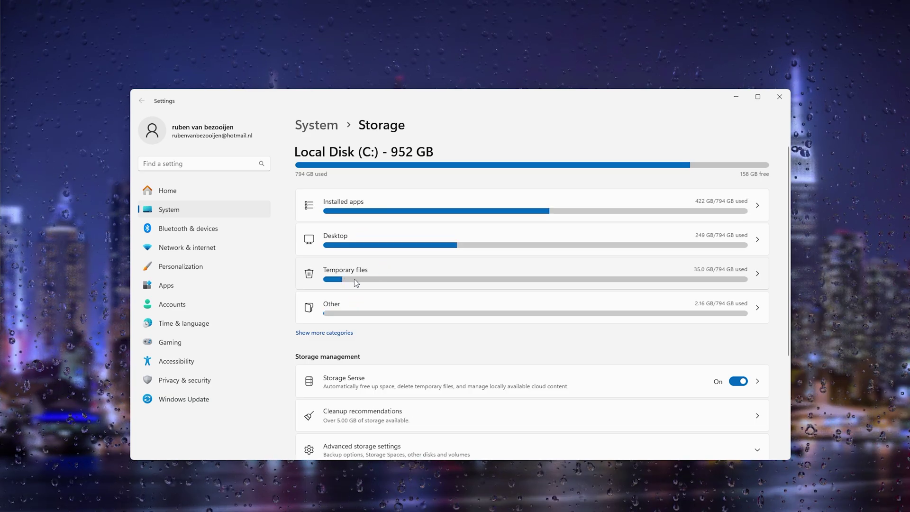
pyautogui.click(706, 271)
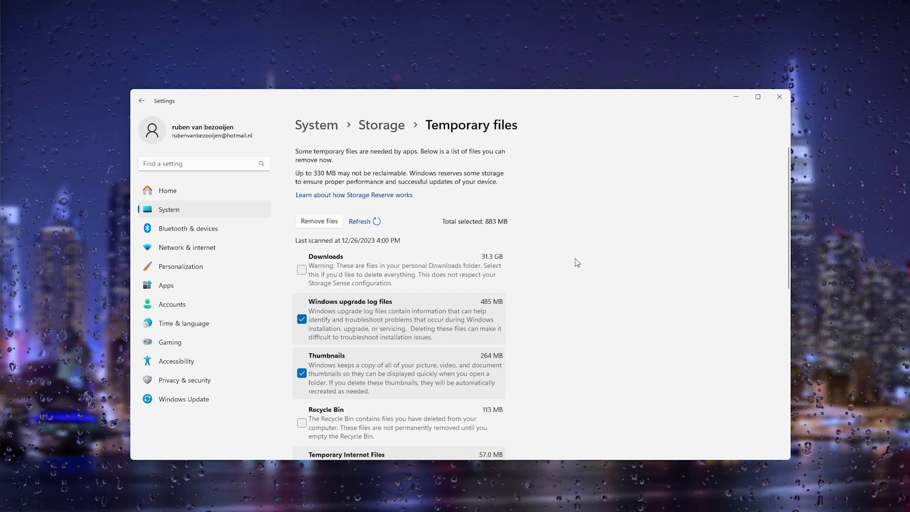
# Step: Review the list of temporary files and permanently remove the preselected categories, leaving Downloads and Recycle Bin unselected
pyautogui.scroll(-3, 548, 246)
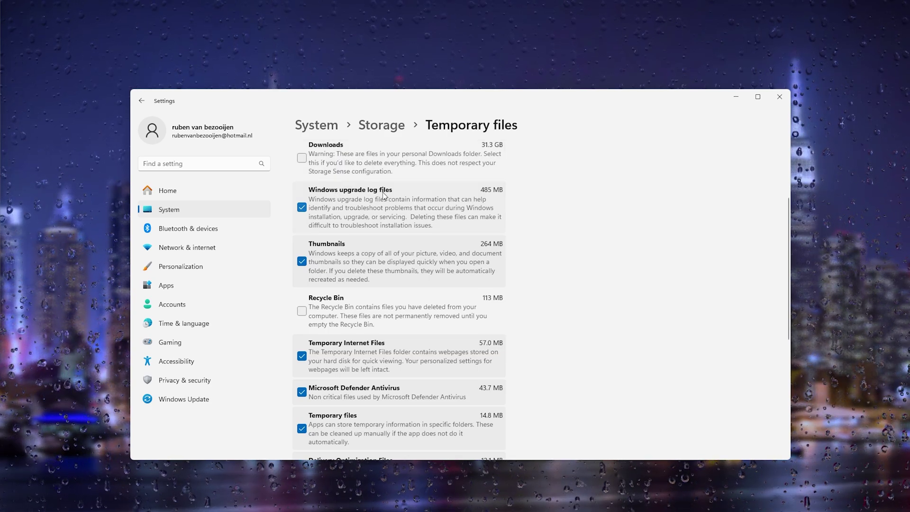
pyautogui.scroll(-2, 534, 232)
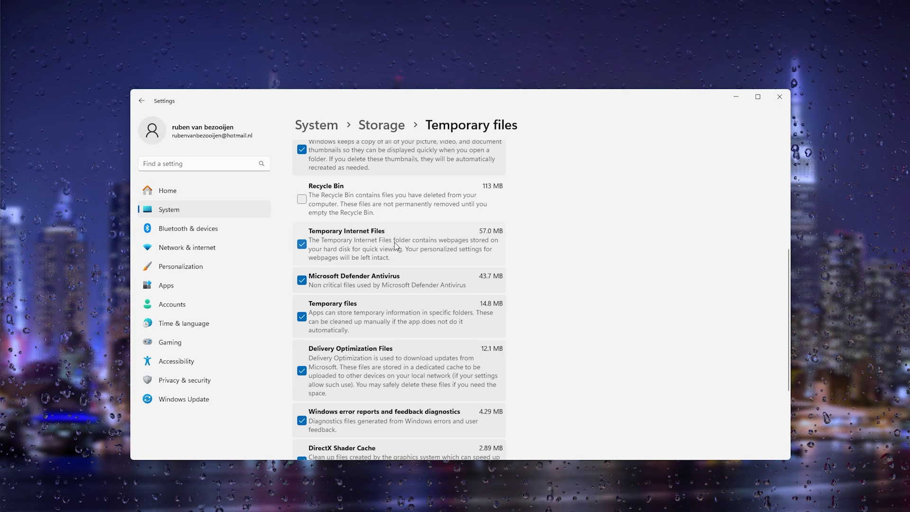
pyautogui.scroll(-2, 395, 246)
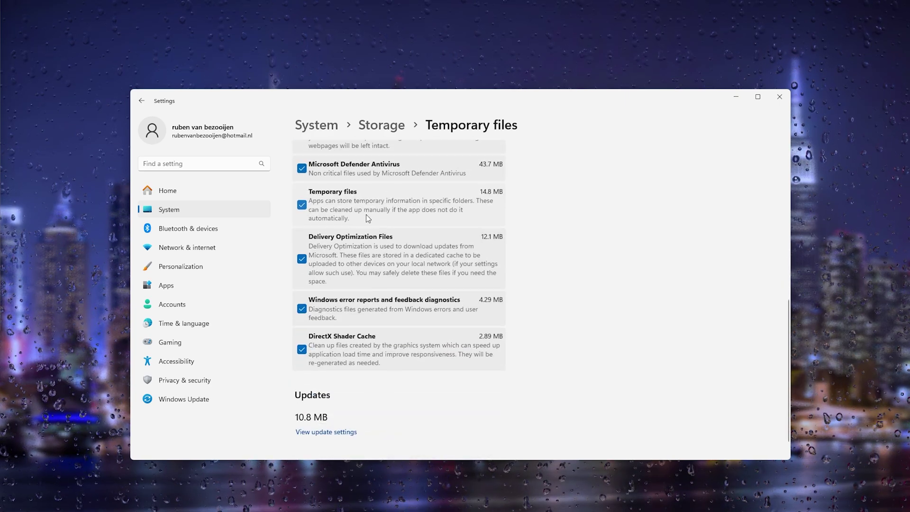
pyautogui.scroll(-1, 396, 244)
pyautogui.scroll(10, 564, 337)
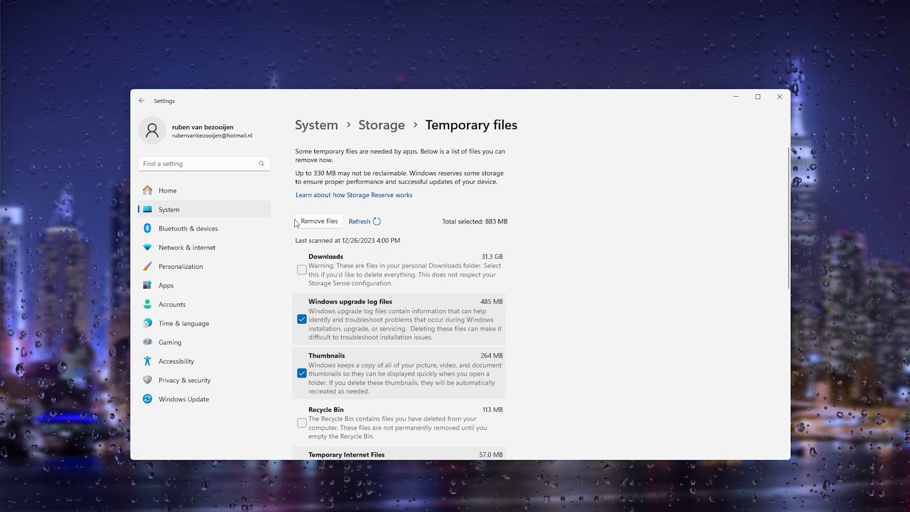
pyautogui.click(317, 223)
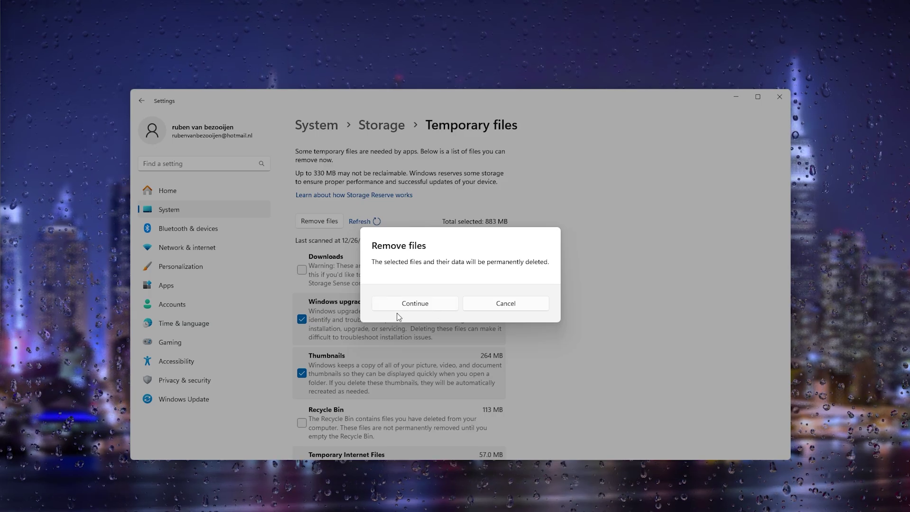
pyautogui.click(406, 304)
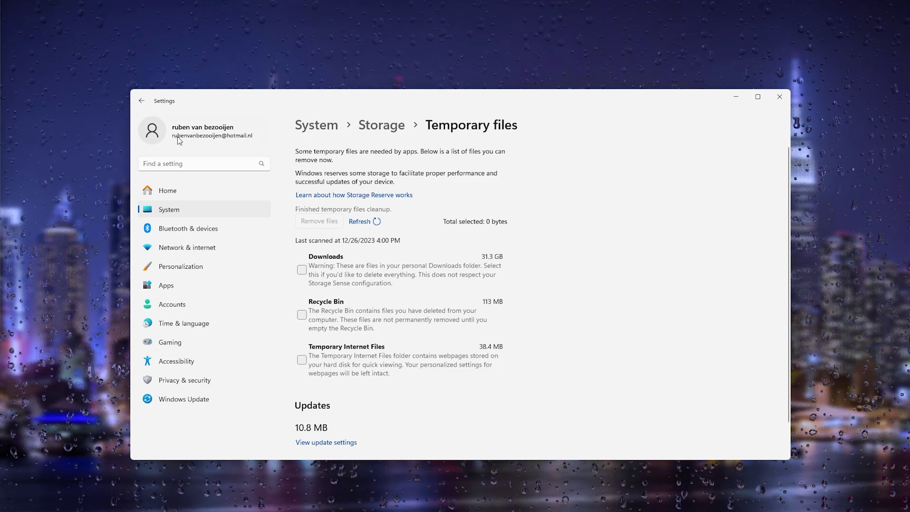
# Step: Leave the storage settings and open the Windows Update page to check for pending updates
pyautogui.click(141, 101)
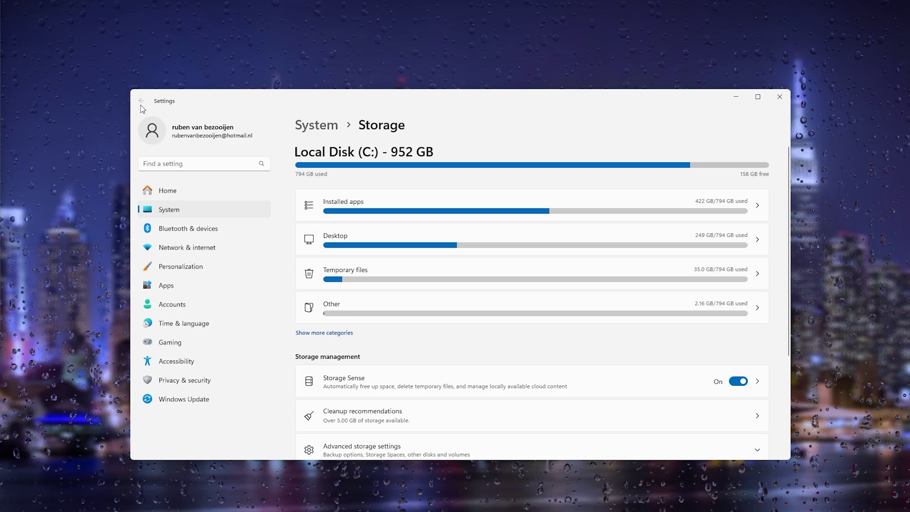
pyautogui.click(165, 192)
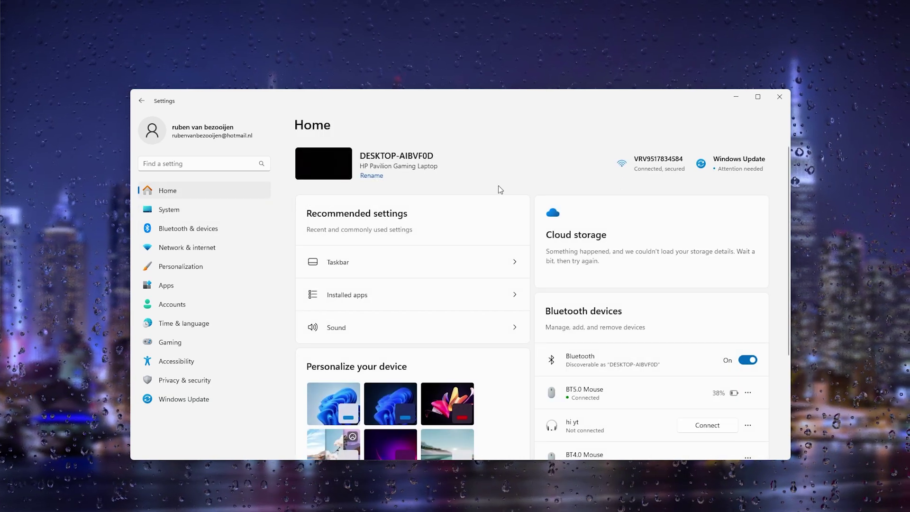
pyautogui.scroll(-2, 499, 186)
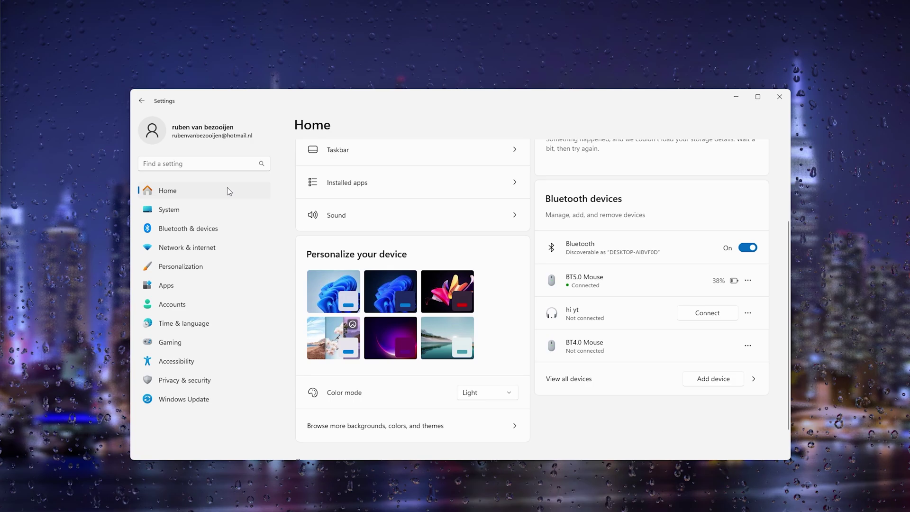
pyautogui.click(184, 400)
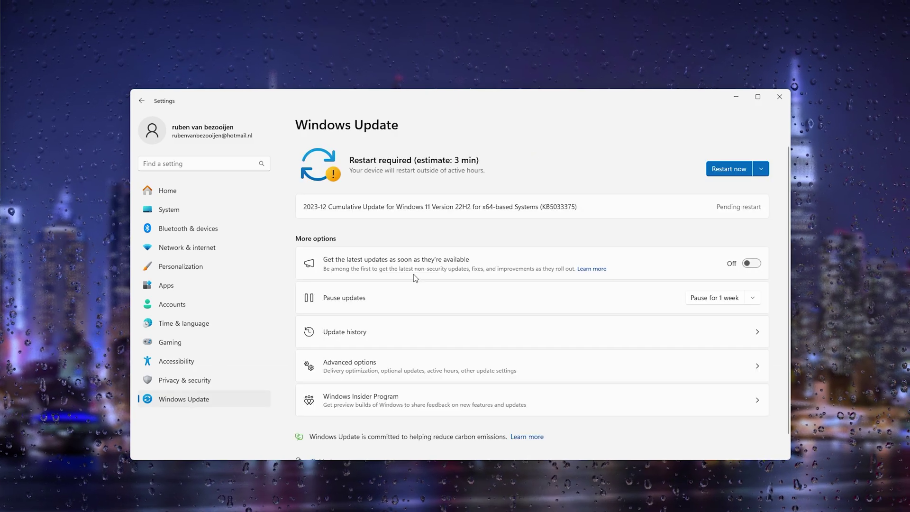